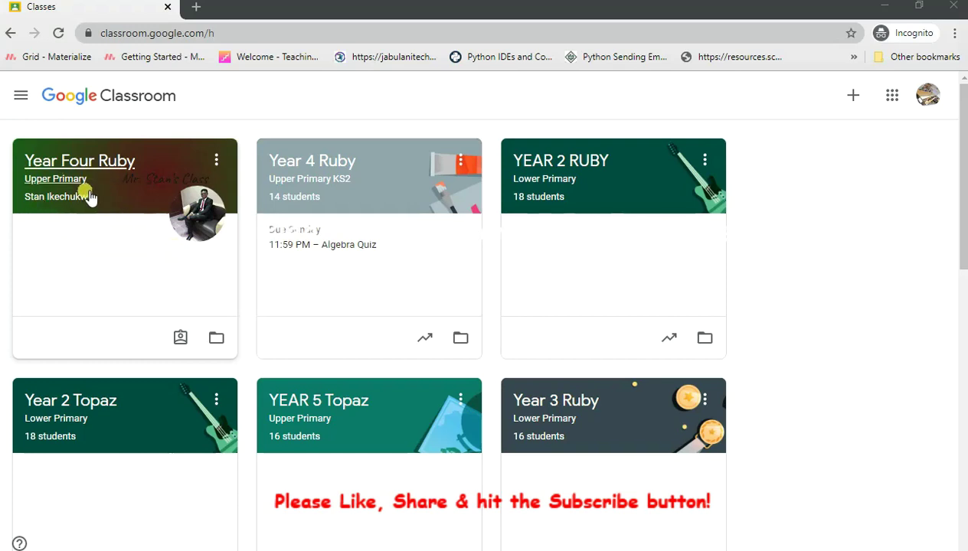
- In Year Four Ruby's Classwork, expand the 'Would teachers be replaced by robots' question
left_click(84, 232)
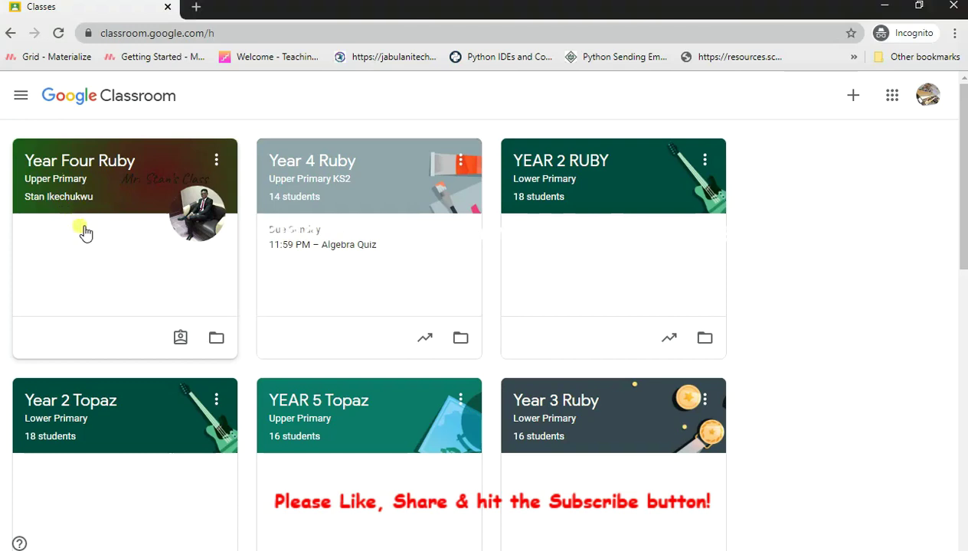
left_click(108, 195)
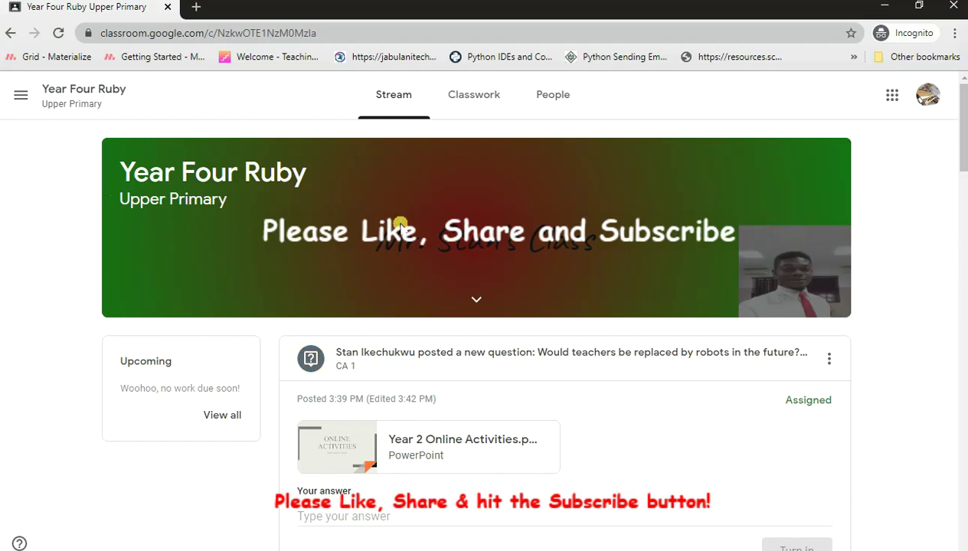
left_click(482, 98)
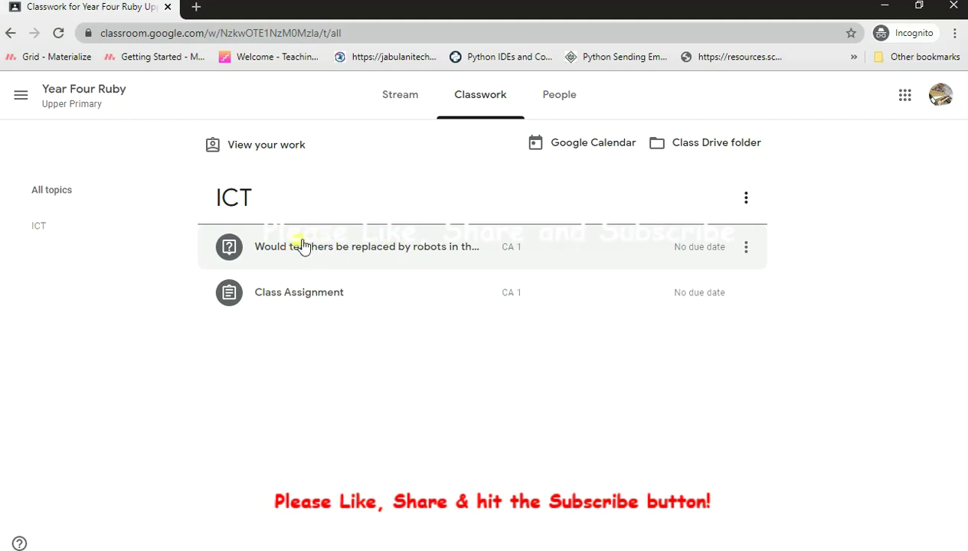
left_click(306, 247)
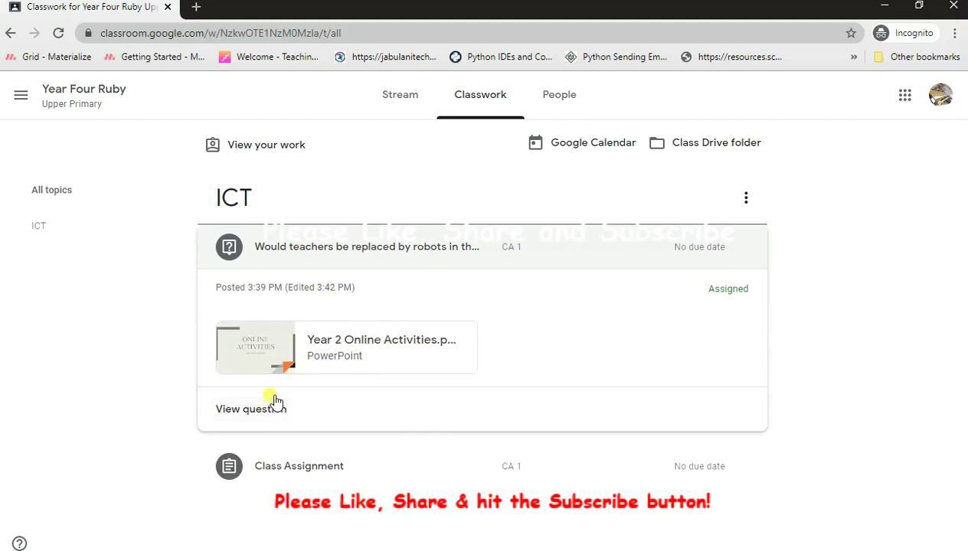
- Preview the Year 2 Online Activities.pptm attachment in Google Drive
left_click(284, 345)
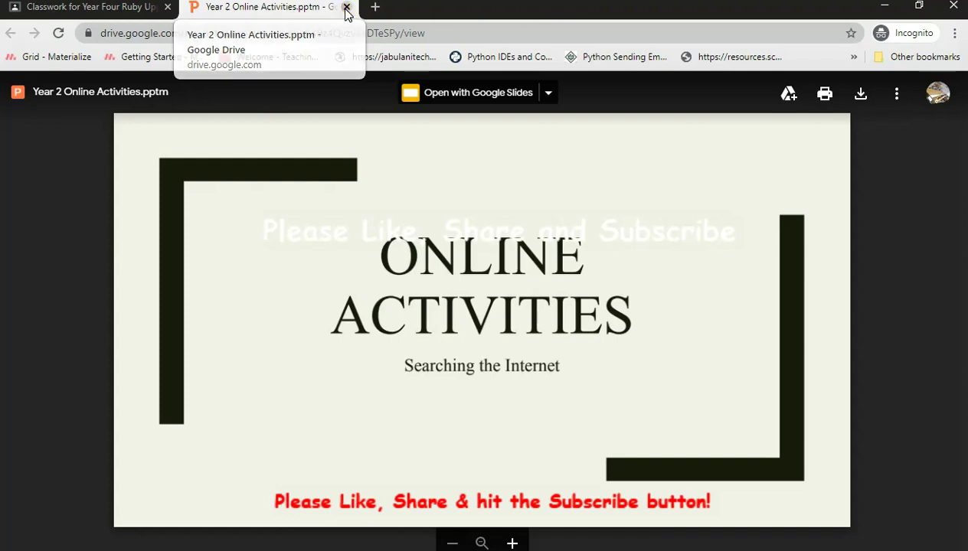
- Close the Drive preview and open the robots question's own details page
left_click(346, 11)
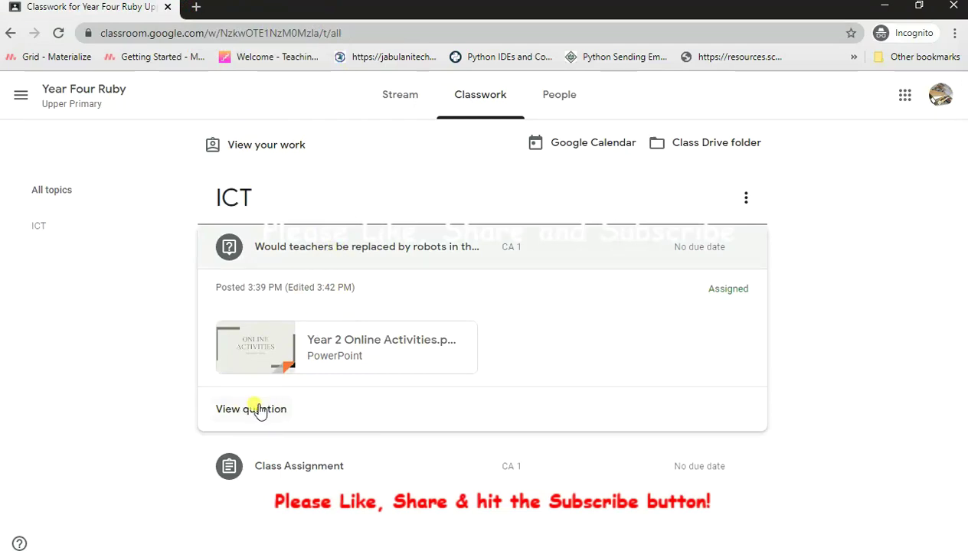
left_click(262, 408)
left_click(257, 412)
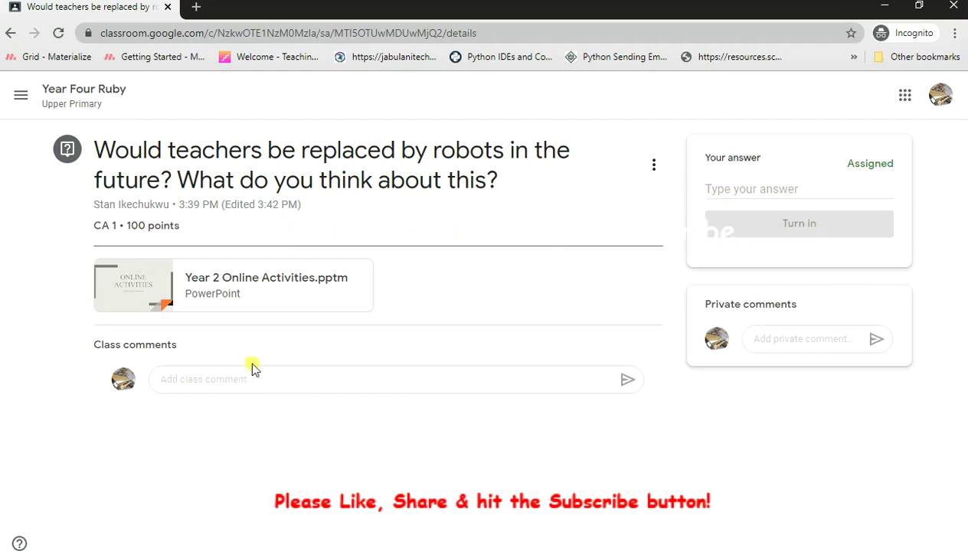
left_click(196, 386)
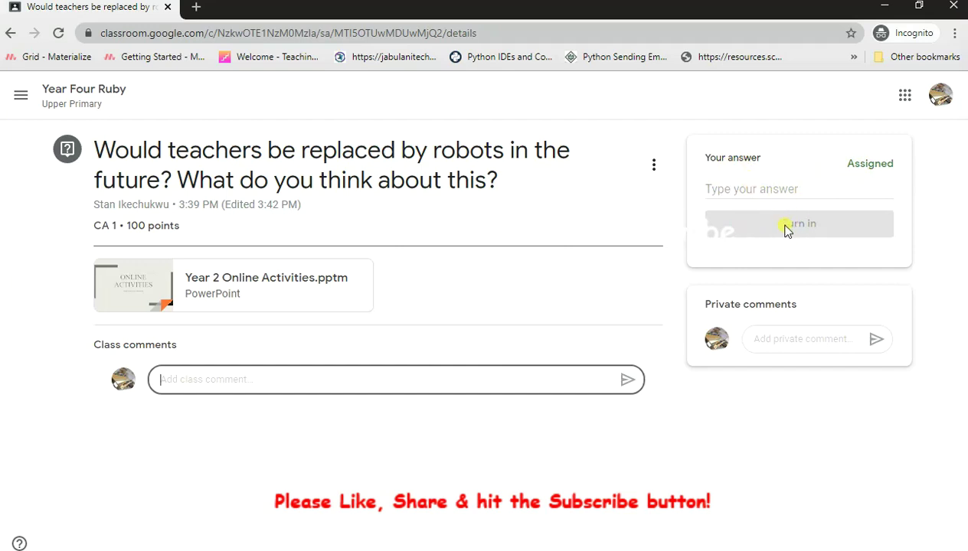
- Answer the robots question with 'I think that .....' and turn it in
left_click(757, 197)
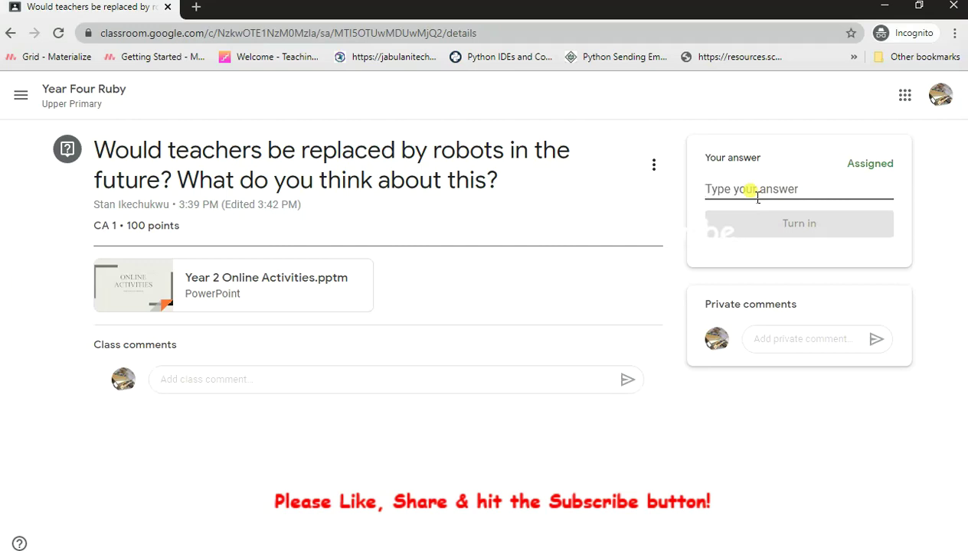
type("I t")
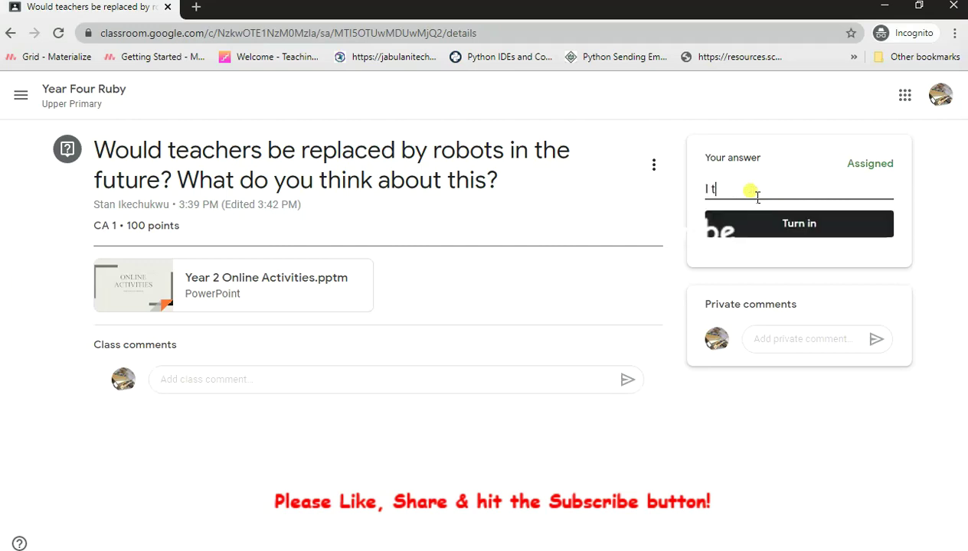
type("hink that .....")
left_click(796, 224)
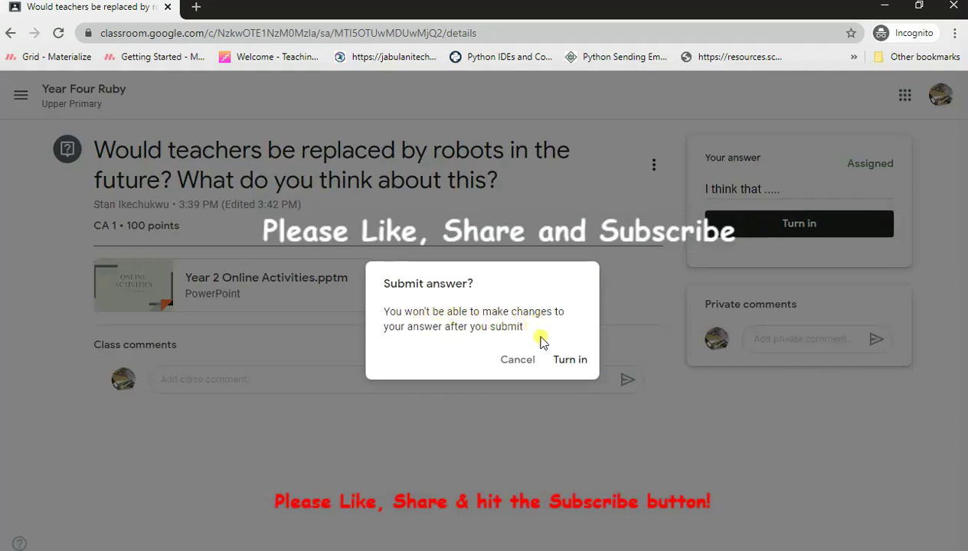
left_click(569, 365)
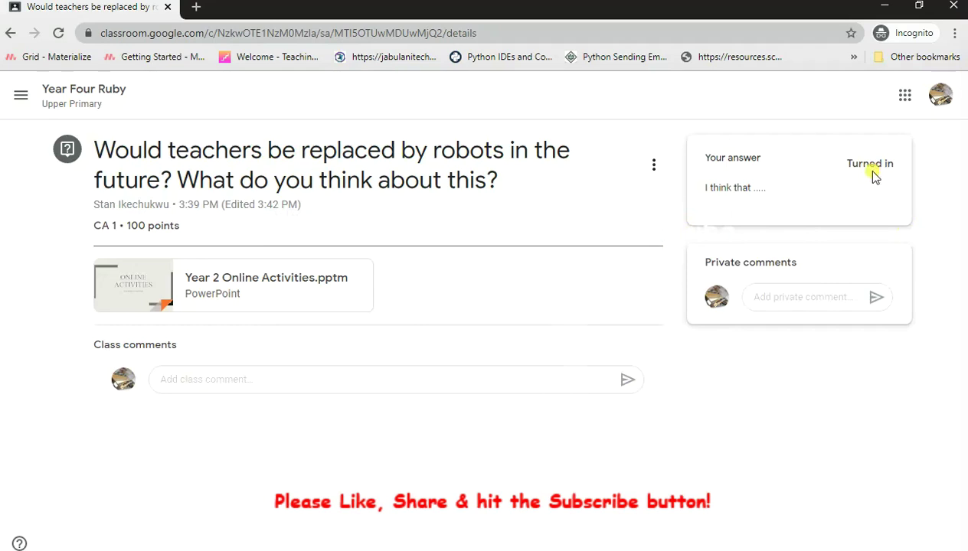
- Post a private comment asking the teacher to explain the question, then switch to the teacher's window
left_click(767, 297)
type("Hi Mr.")
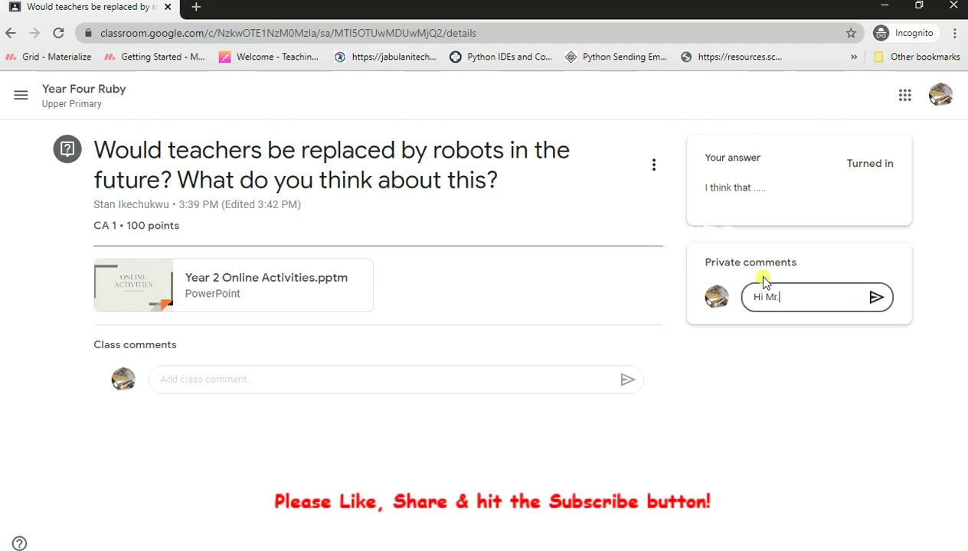
type(" St")
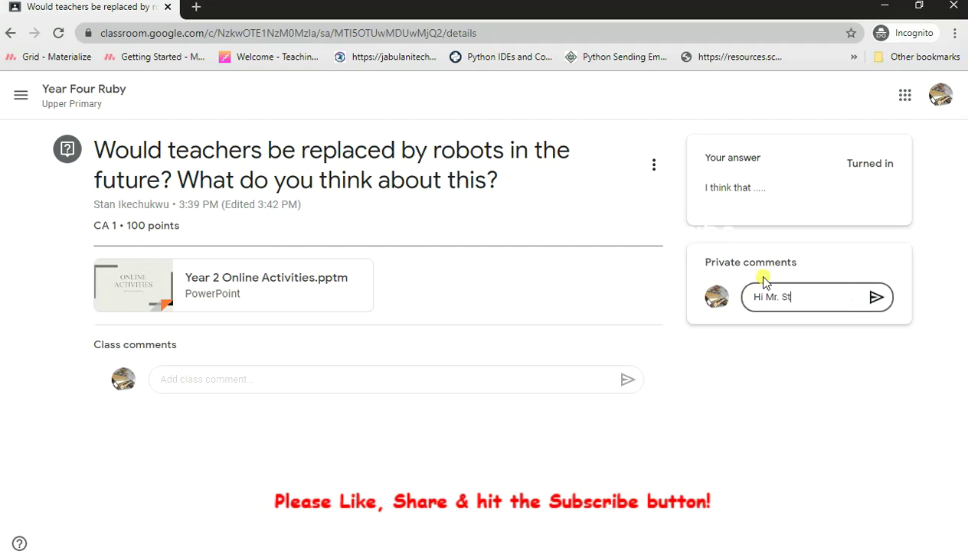
type("an, the questiomn")
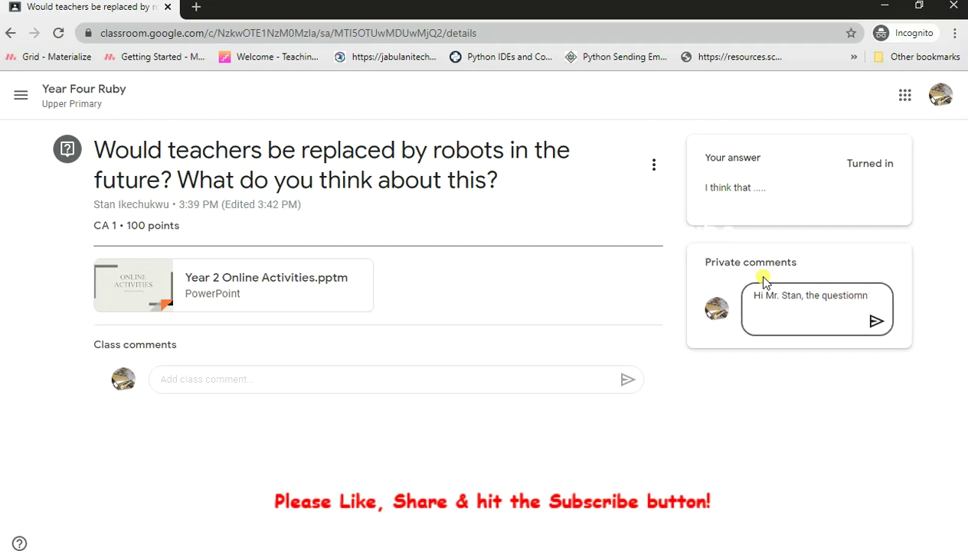
key("BackSpace")
key("BackSpace")
type("n ws ab")
key("BackSpace")
key("BackSpace")
key("BackSpace")
key("BackSpace")
type("as a bit")
key("BackSpace")
key("BackSpace")
key("BackSpace")
key("BackSpace")
type("a bit .....")
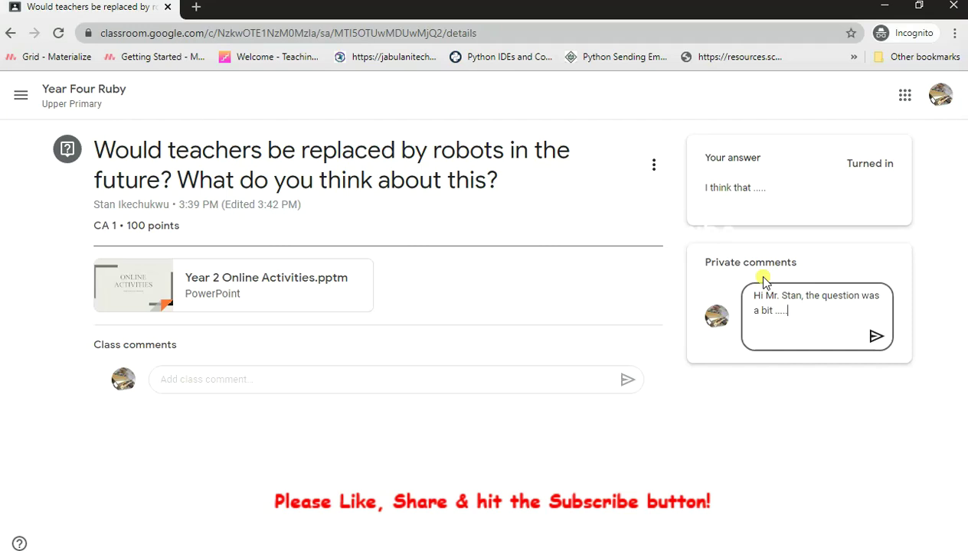
type(" would you mind explain")
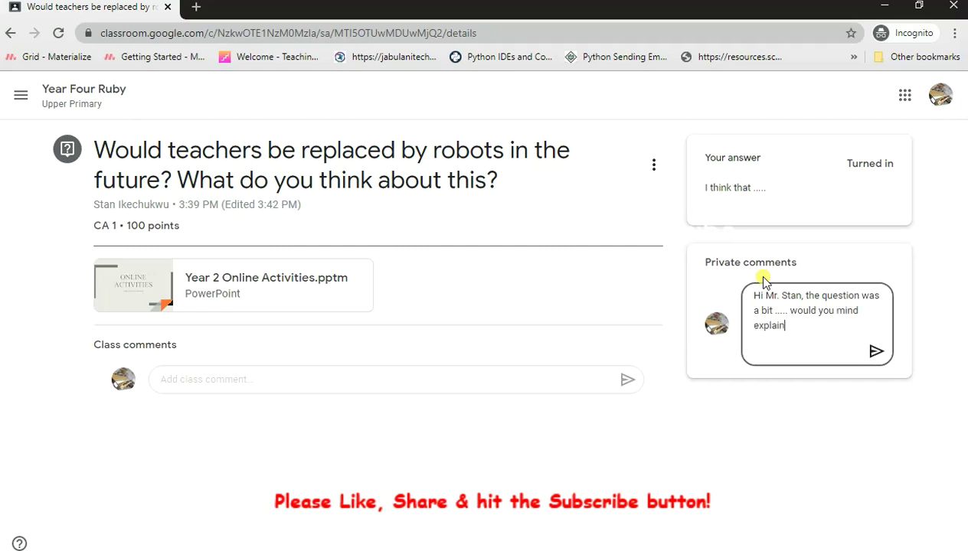
type("ing future on .....")
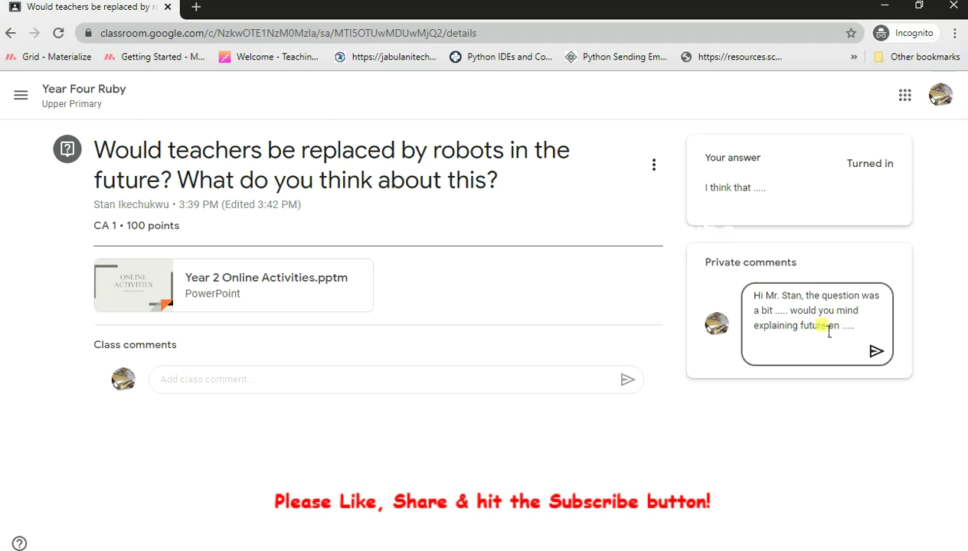
left_click(875, 353)
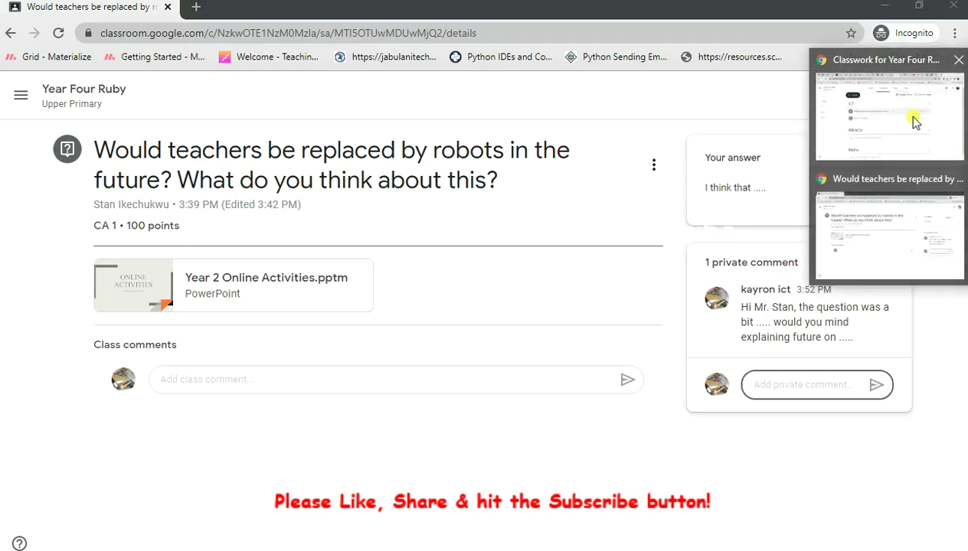
left_click(842, 130)
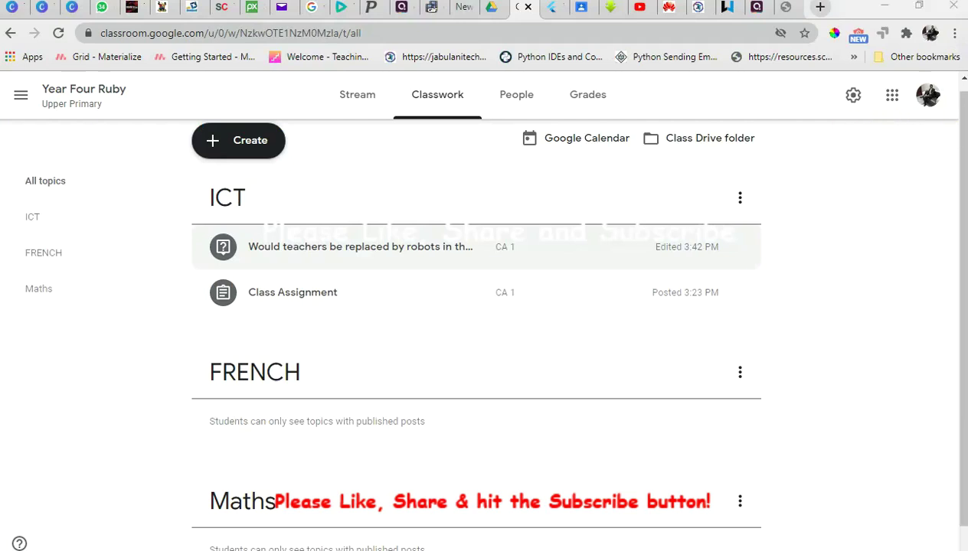
- In the teacher's Classwork, expand the ICT robots question and open its student answers
mouse_move(888, 214)
left_click(903, 126)
scroll(287, 199, "up", 1)
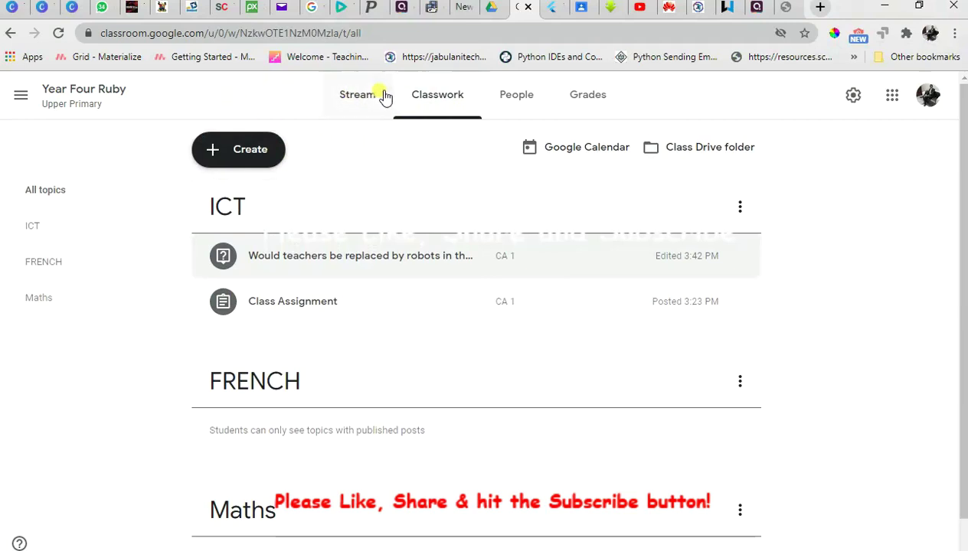
left_click(451, 102)
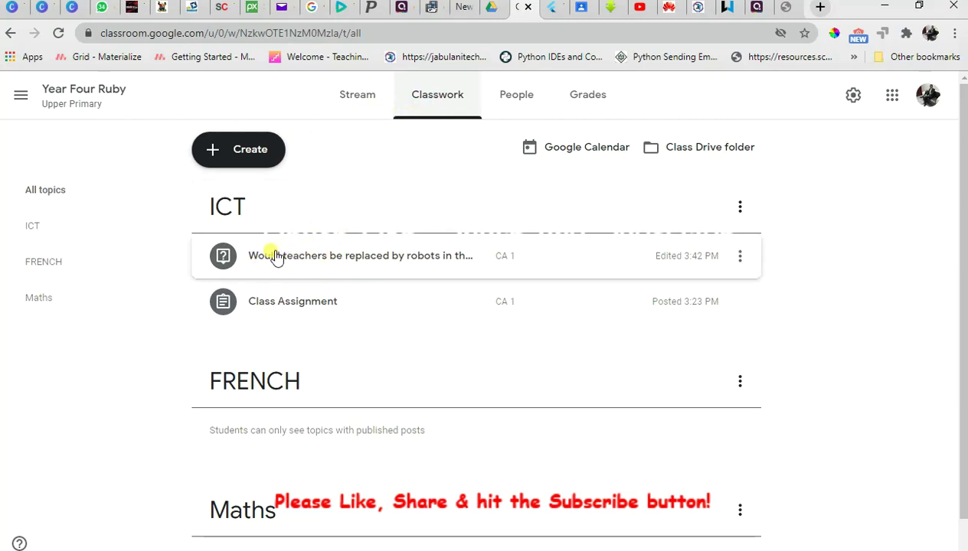
left_click(297, 259)
scroll(364, 303, "down", 2)
scroll(481, 264, "up", 1)
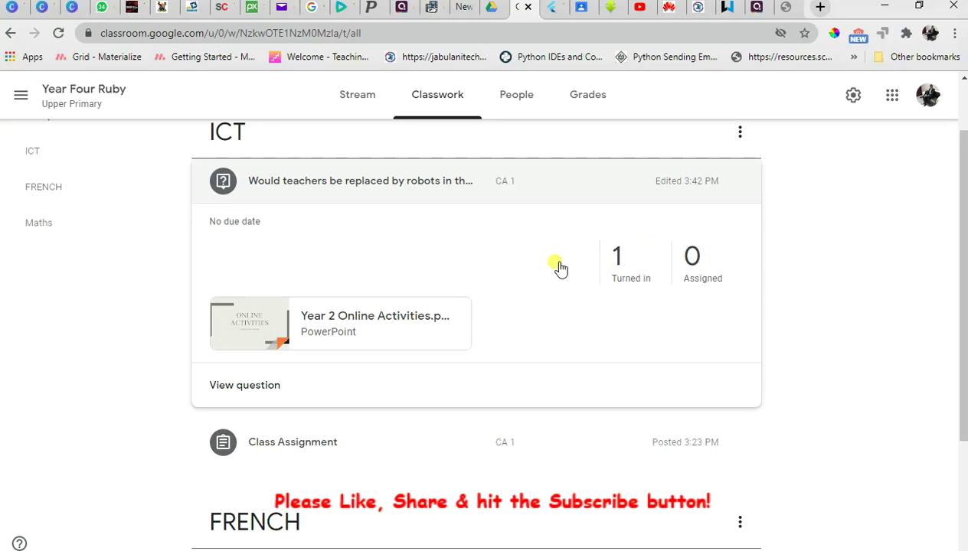
left_click(245, 385)
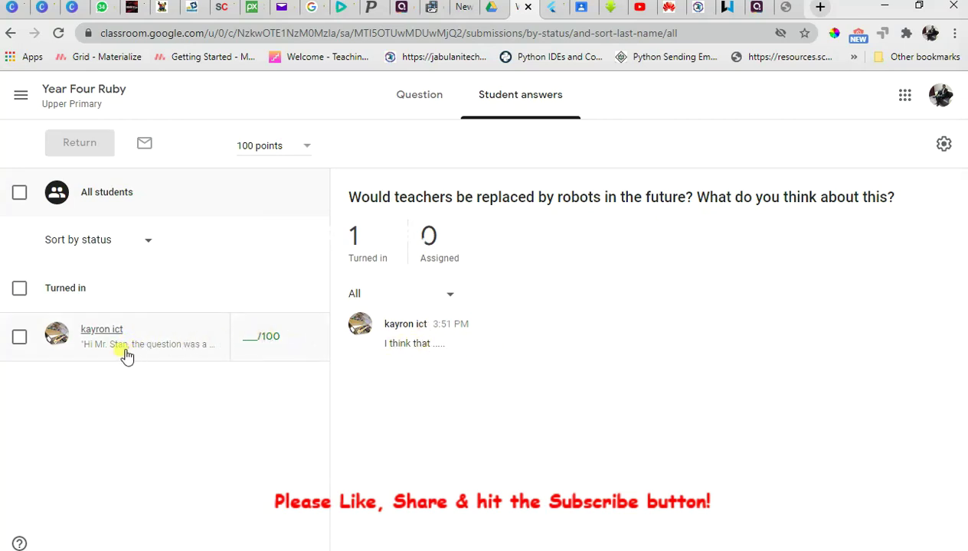
- Enter a draft grade of 99/100 on the student's turned-in answer
left_click(152, 346)
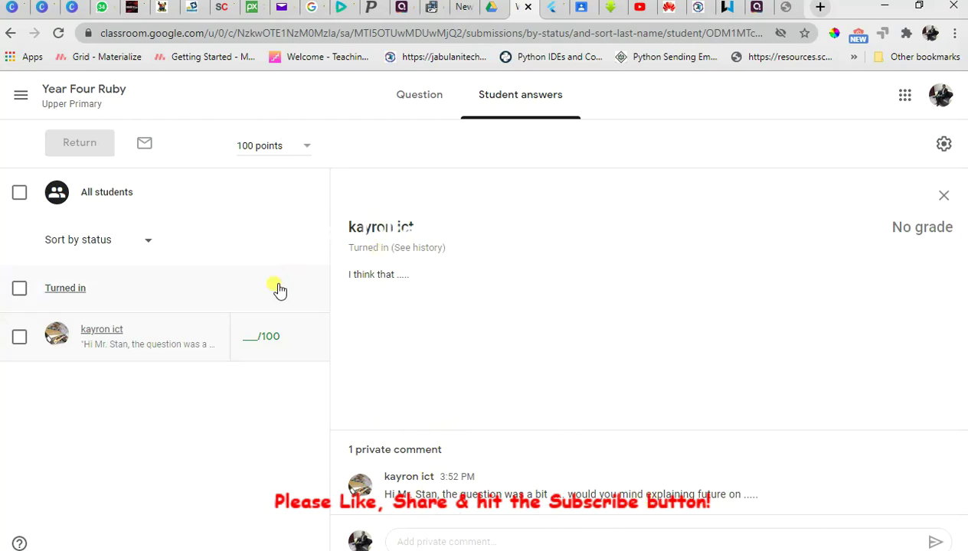
left_click(254, 336)
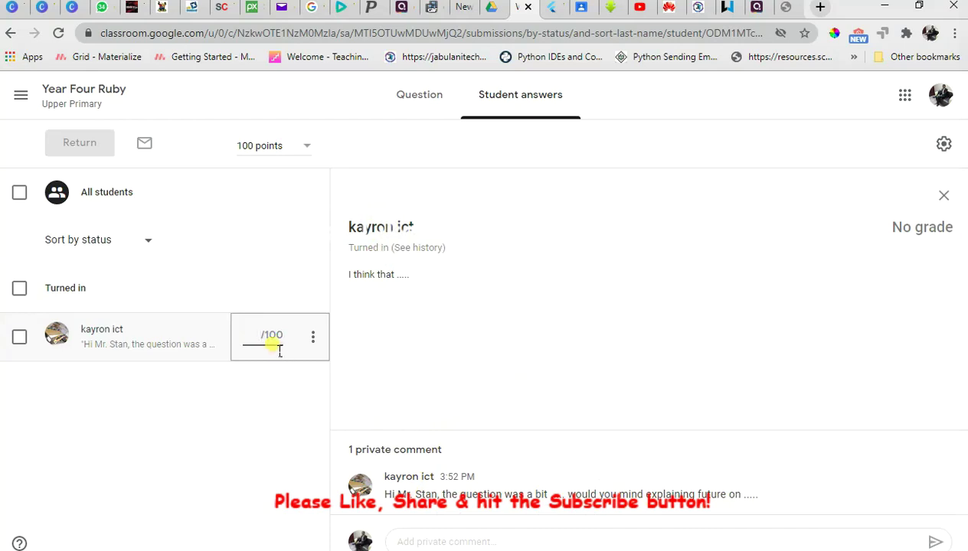
type("99")
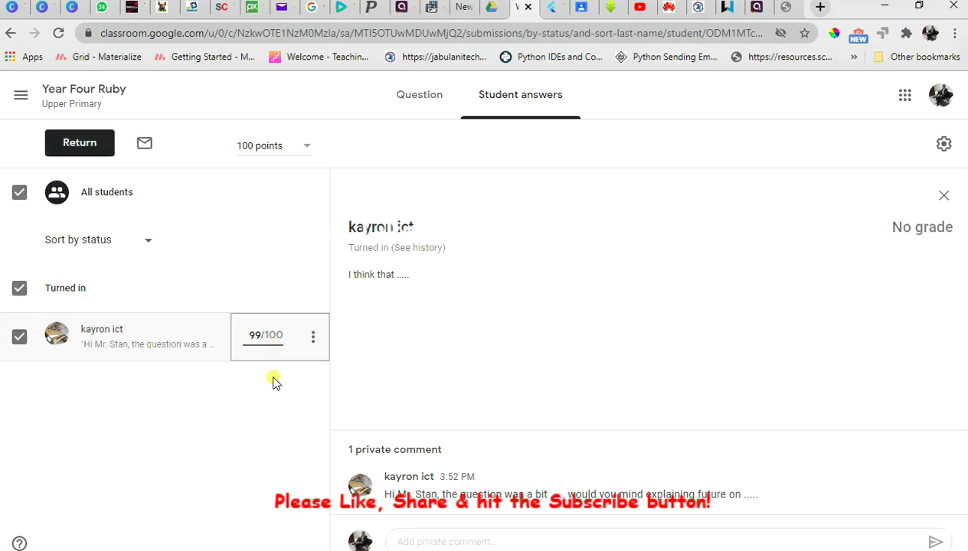
left_click(312, 339)
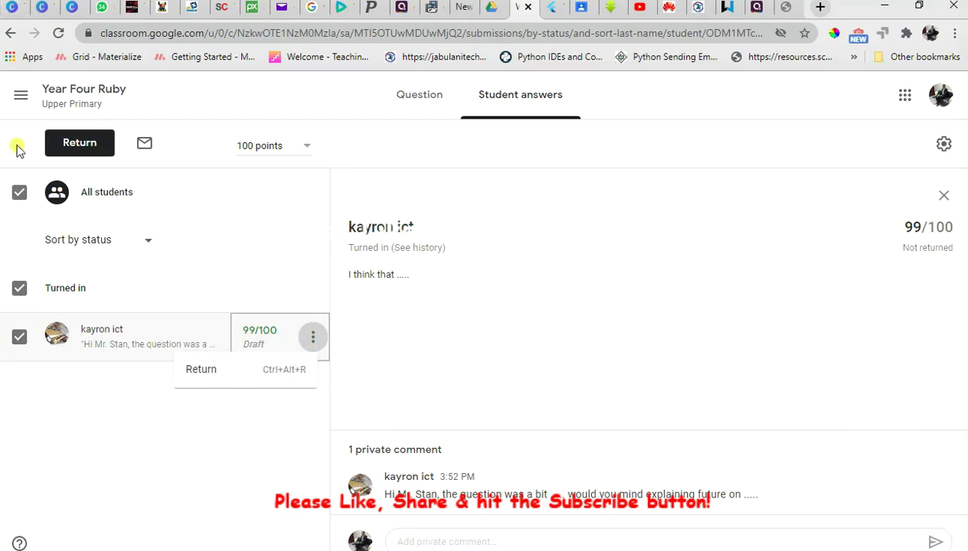
- Return the 99/100 grade to the student with the private comment 'Well done!'
left_click(89, 144)
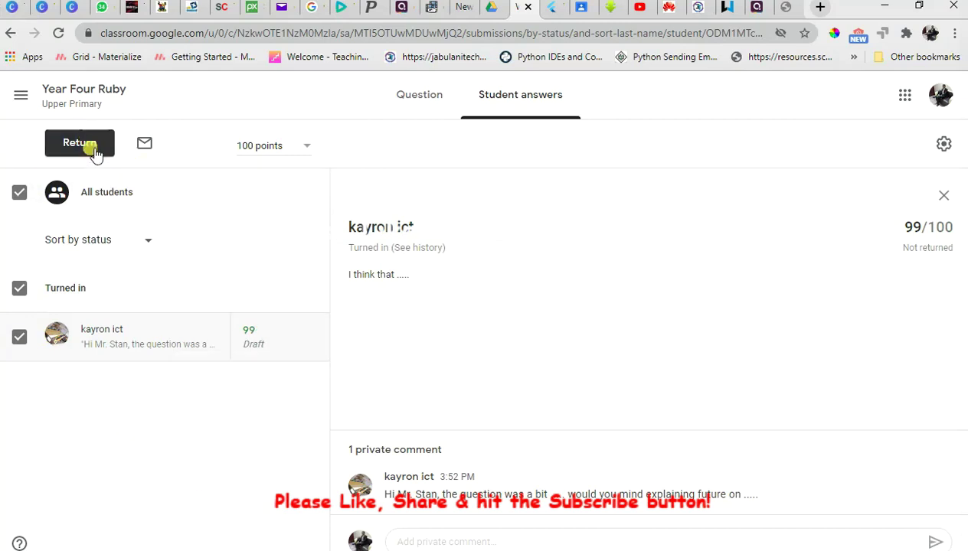
left_click(92, 153)
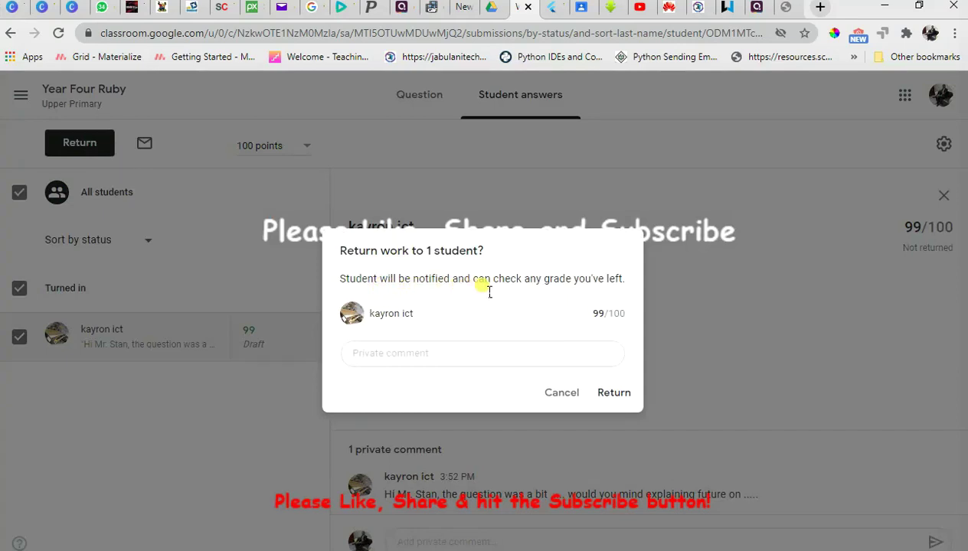
left_click(388, 347)
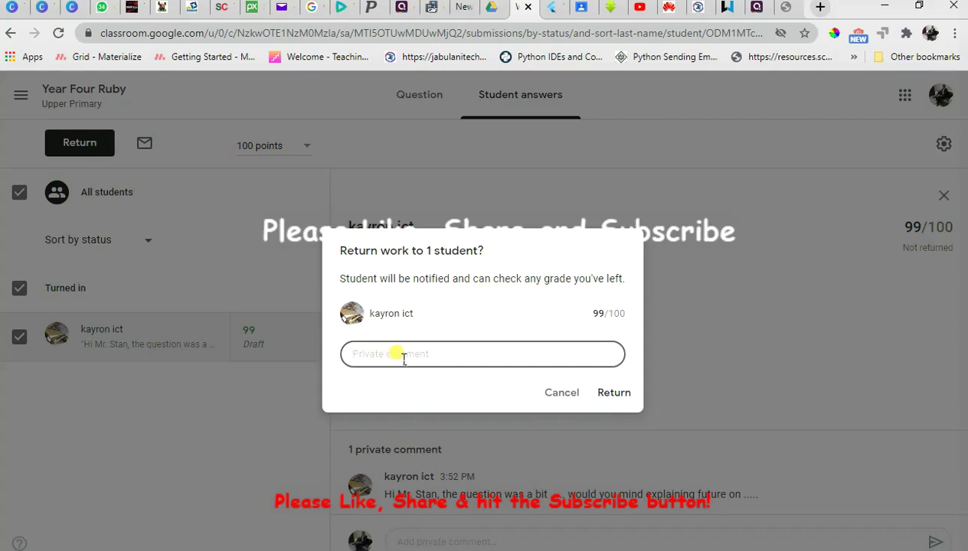
type("Well done! You have done .......")
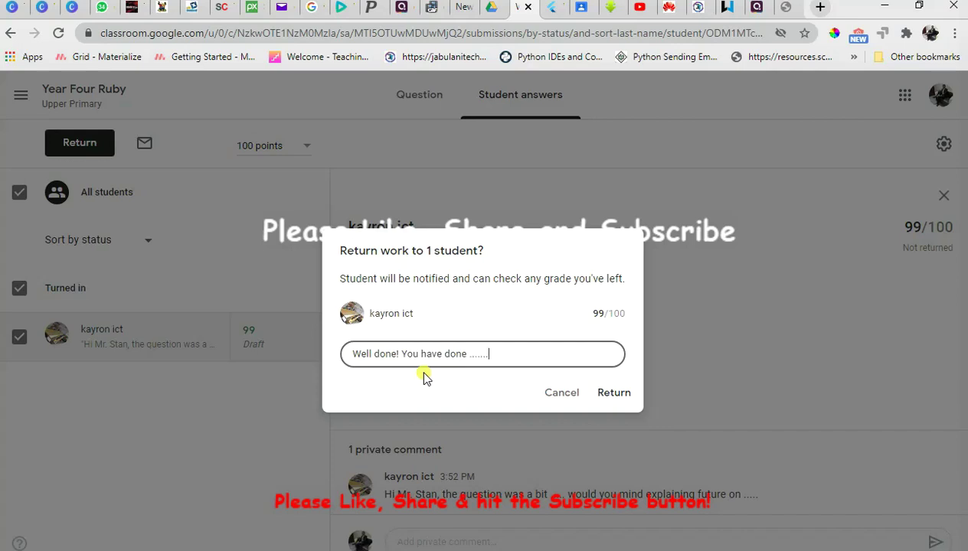
left_click(618, 394)
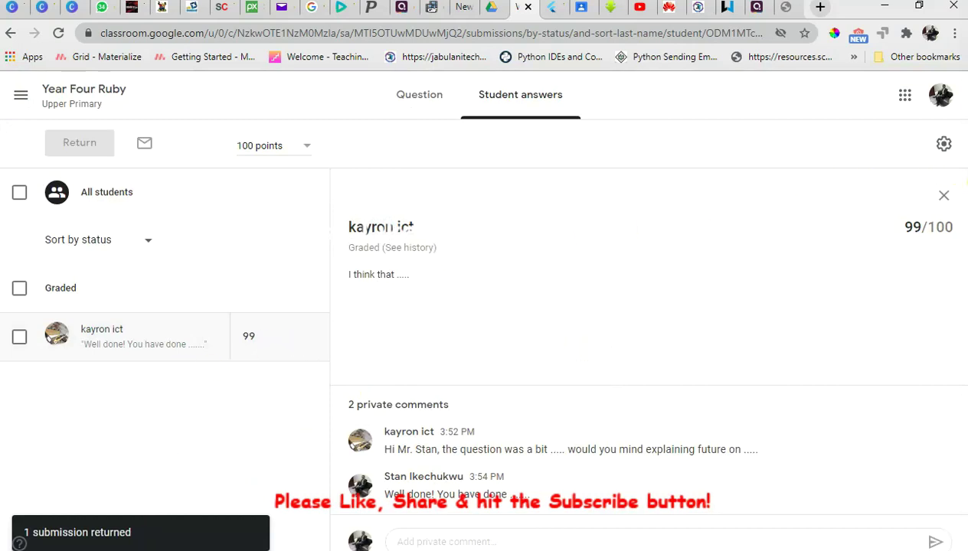
- Reload the student's Incognito window to see the 99/100 grade and teacher's comment
left_click(870, 231)
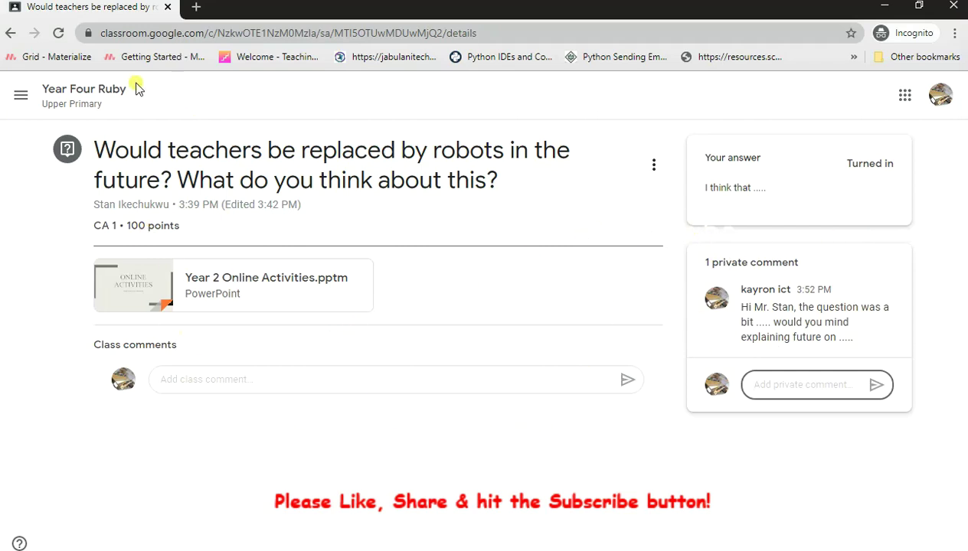
left_click(58, 34)
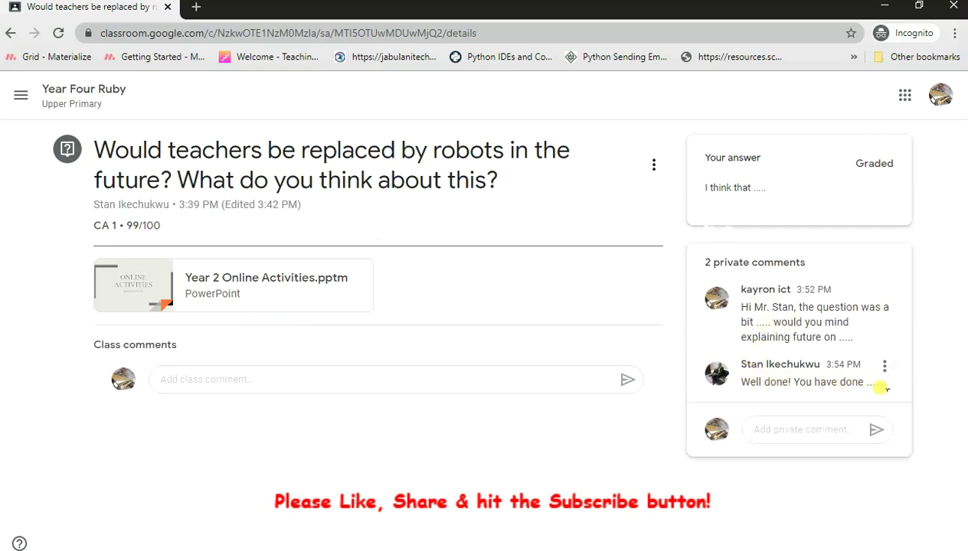
left_click(813, 434)
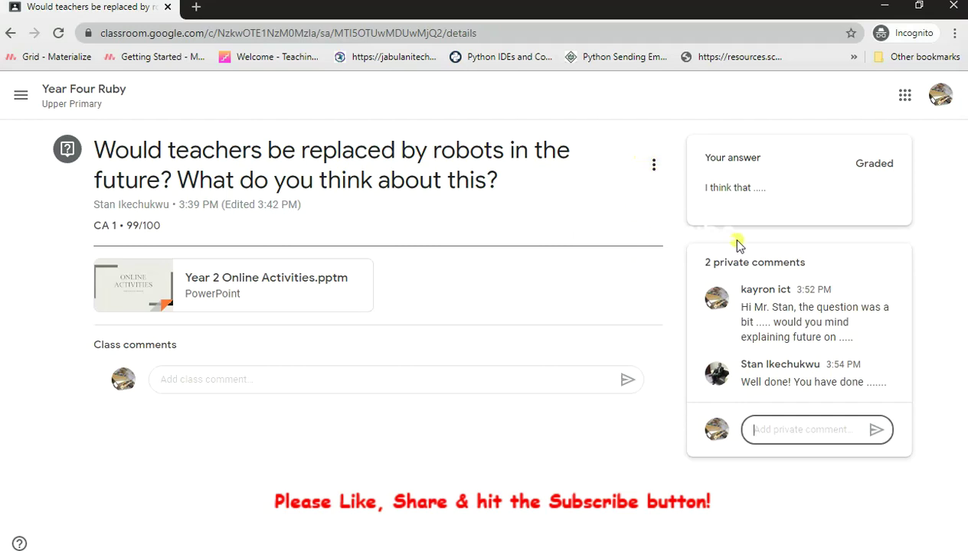
mouse_move(967, 169)
- Switch back to the teacher's Student answers window showing the graded answer
left_click(860, 147)
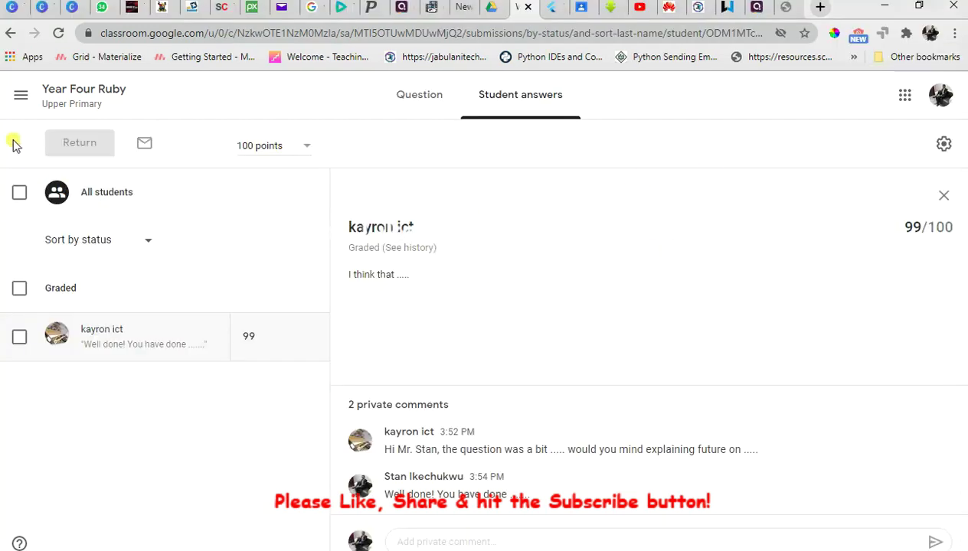